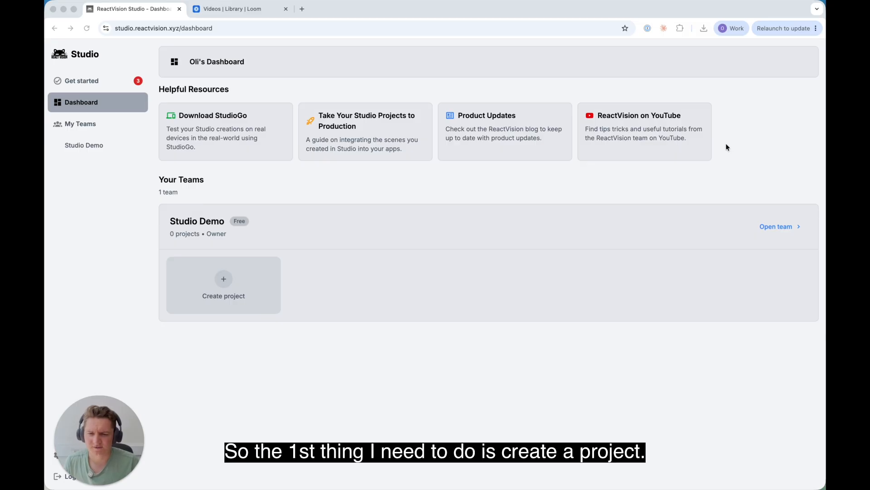
# Create a new project named First Project in the Studio Demo team
pyautogui.click(238, 283)
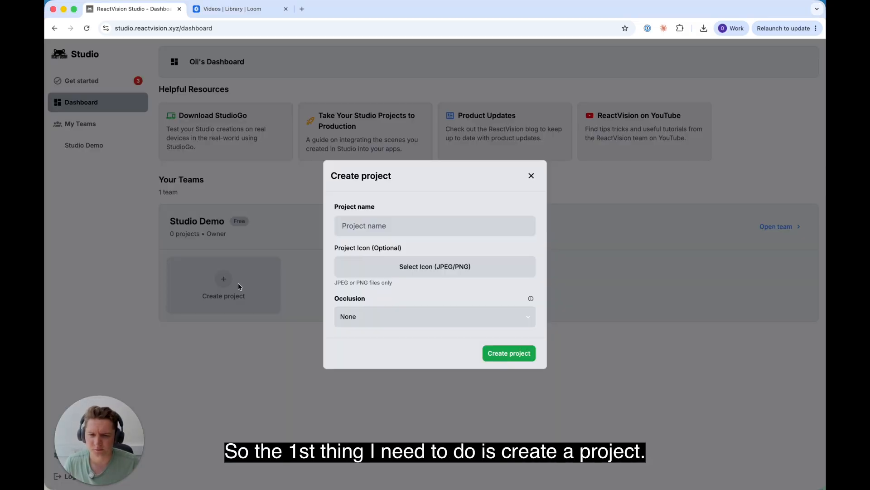
pyautogui.click(376, 229)
pyautogui.write('Firs')
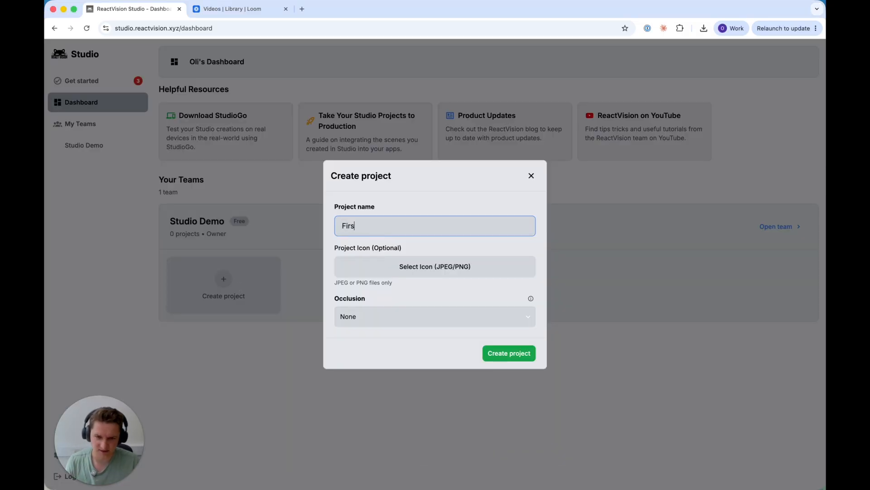
pyautogui.write('t Project')
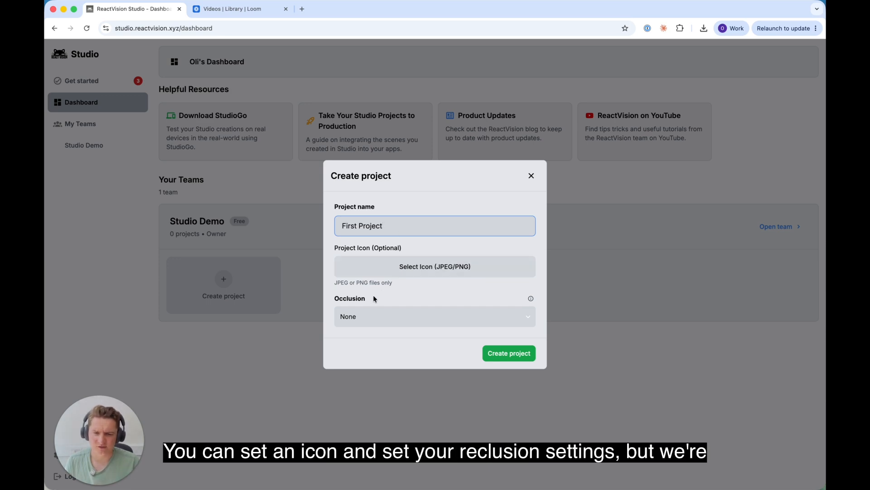
pyautogui.click(507, 357)
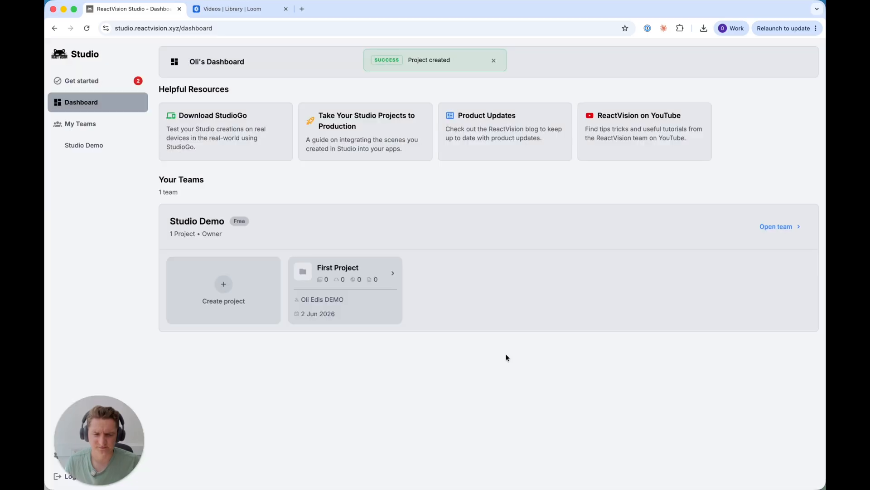
# Open First Project's scenes and start a new scene named My First Scene
pyautogui.click(335, 295)
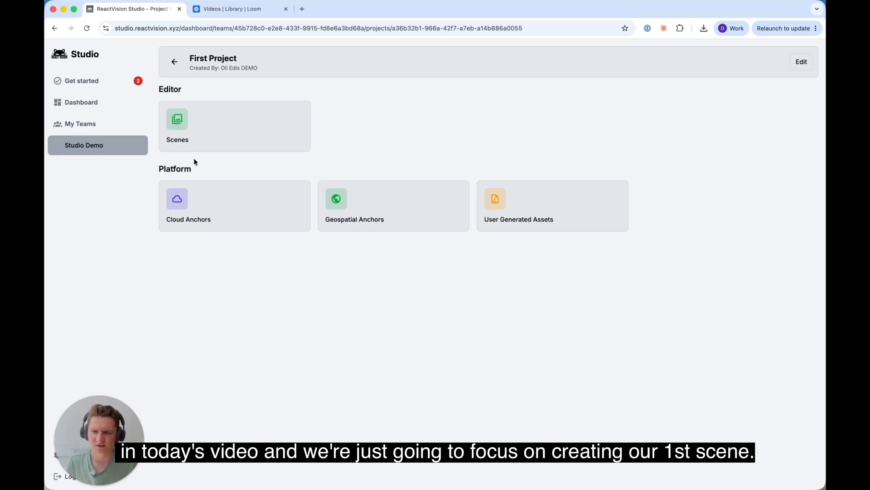
pyautogui.click(204, 141)
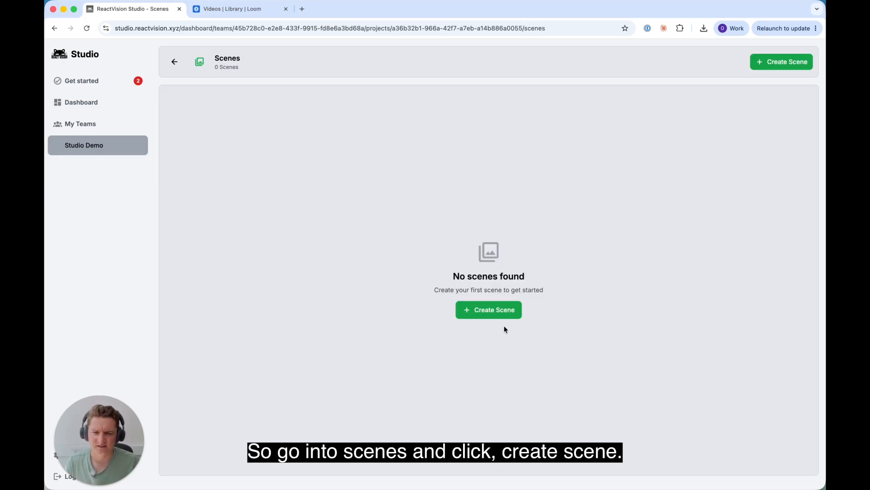
pyautogui.click(489, 312)
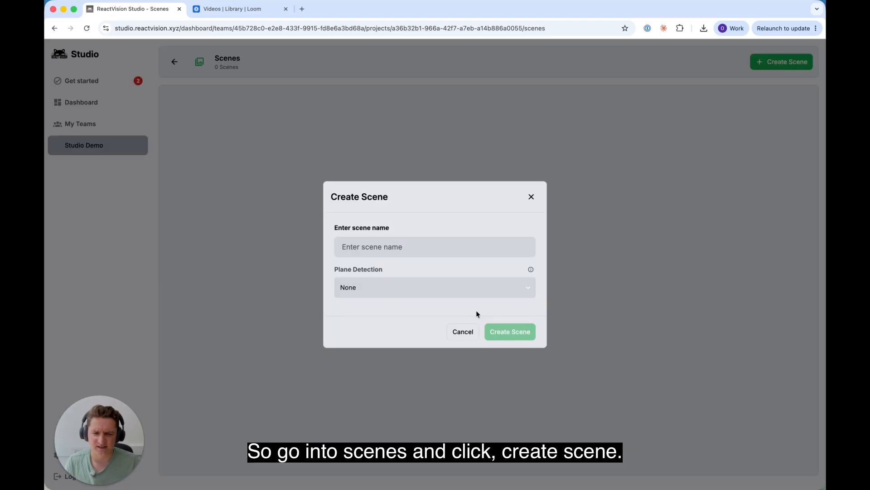
pyautogui.click(408, 248)
pyautogui.write('My ')
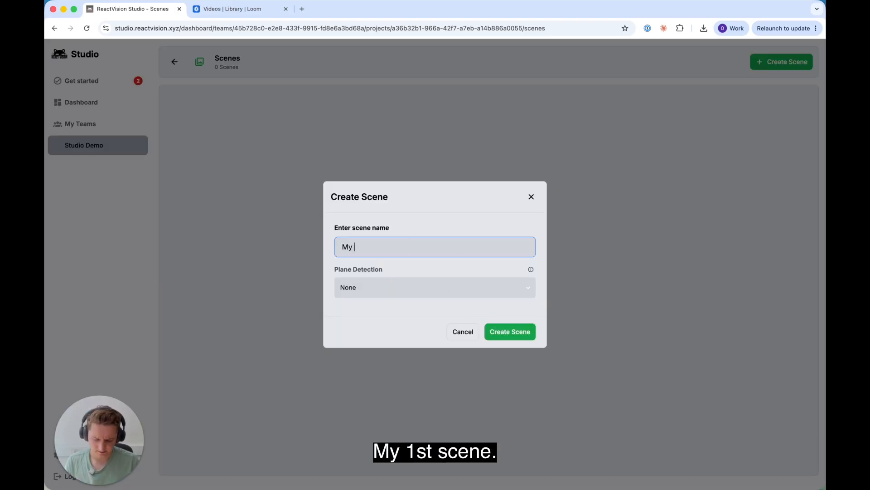
pyautogui.write('First Scene')
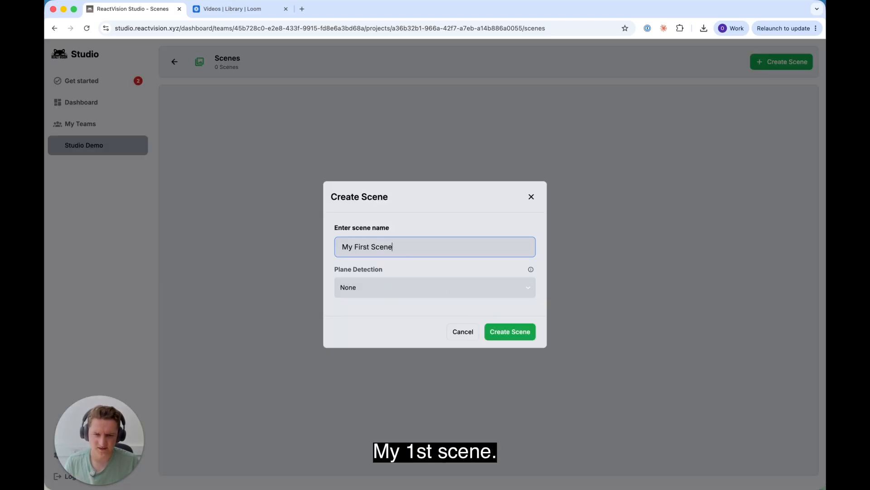
# Create the scene with Automatic Detection for planes and Horizontal Upward direction, and open it in the editor
pyautogui.click(399, 286)
pyautogui.click(398, 294)
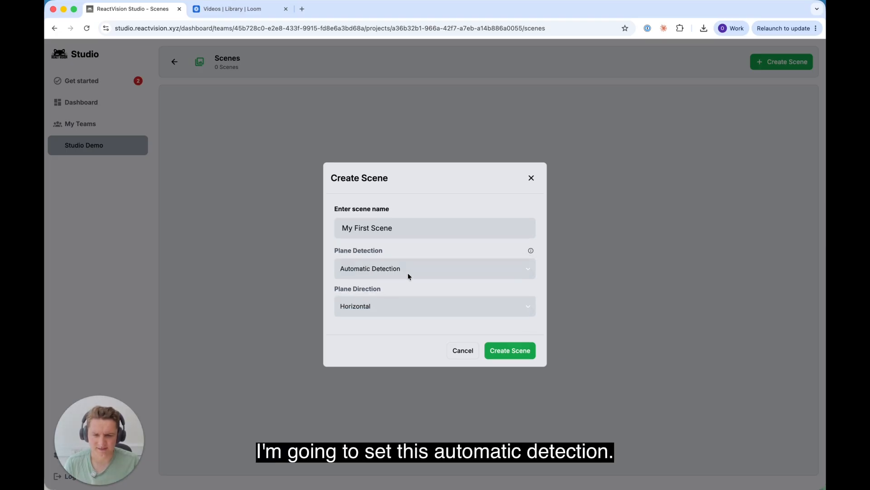
pyautogui.click(408, 306)
pyautogui.click(403, 312)
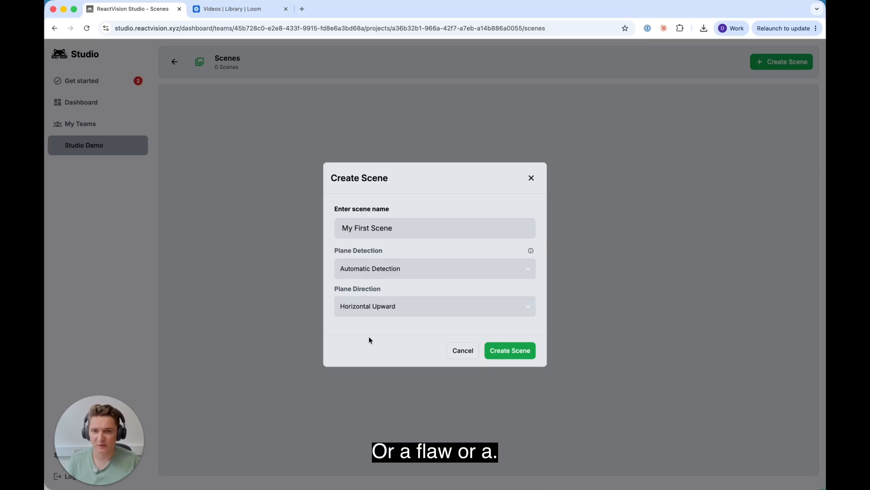
pyautogui.click(510, 350)
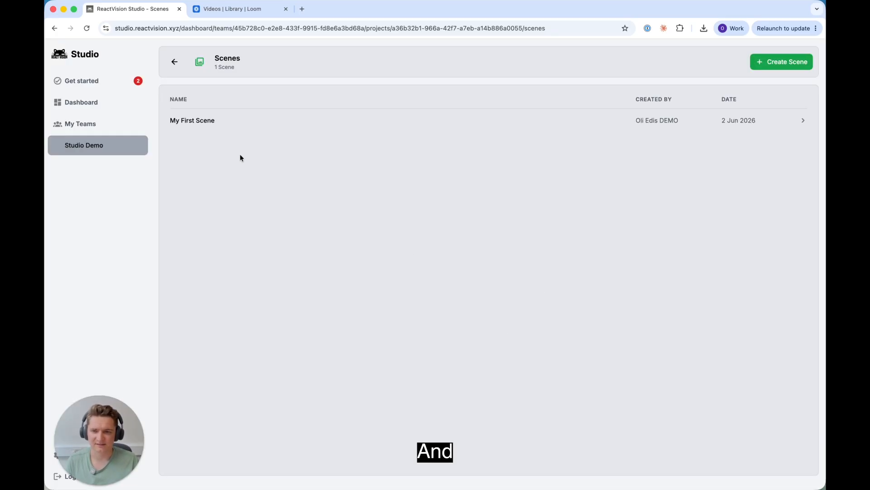
pyautogui.click(203, 120)
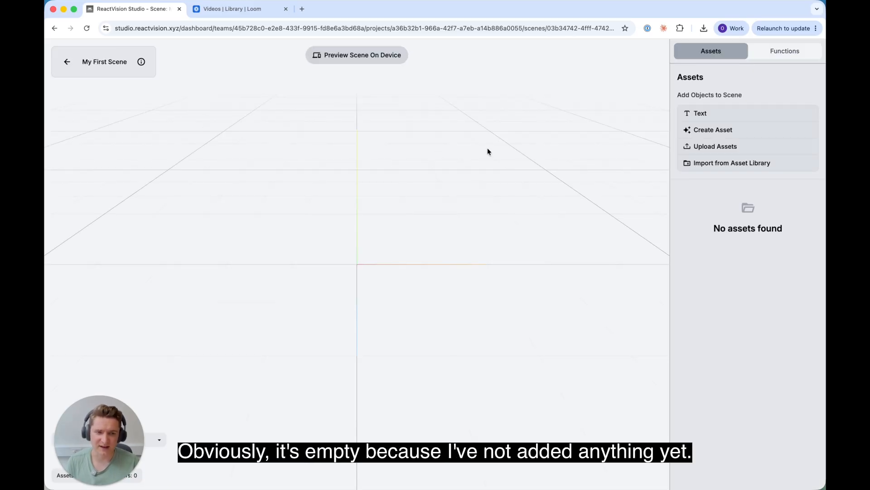
# Examine the options for generating a new asset and for uploading asset files, leaving both without adding anything
pyautogui.click(715, 132)
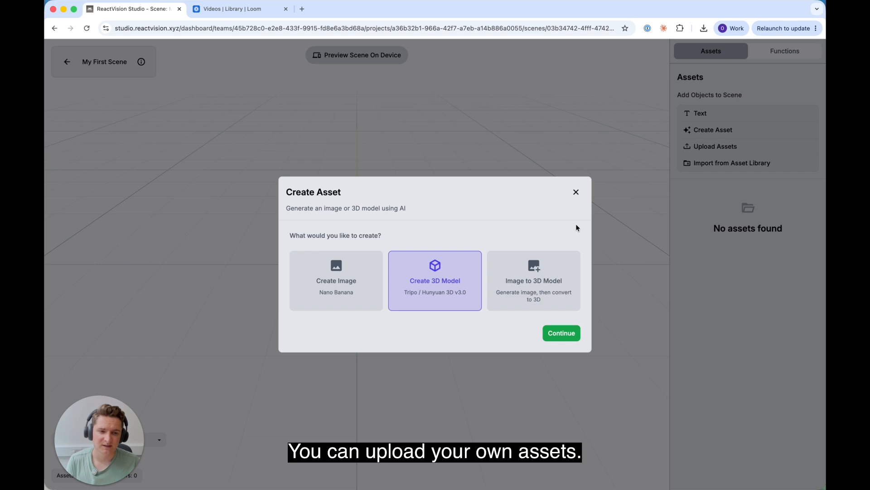
pyautogui.click(575, 193)
pyautogui.click(756, 147)
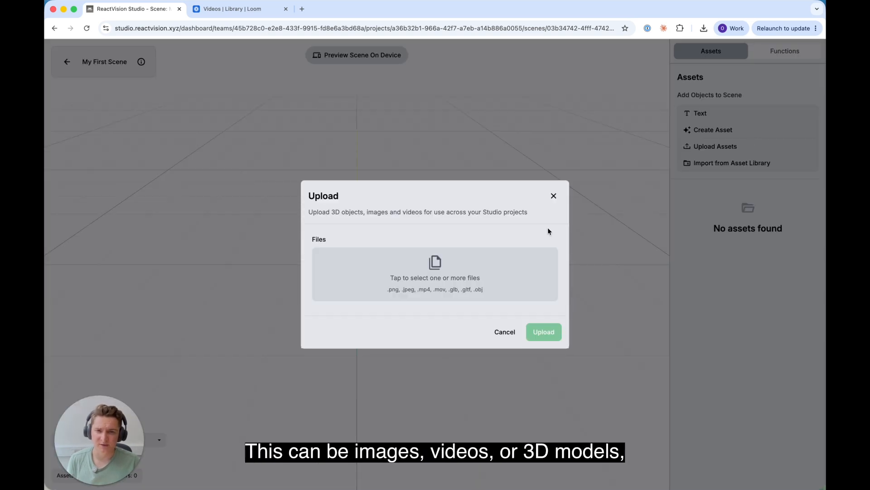
pyautogui.click(554, 195)
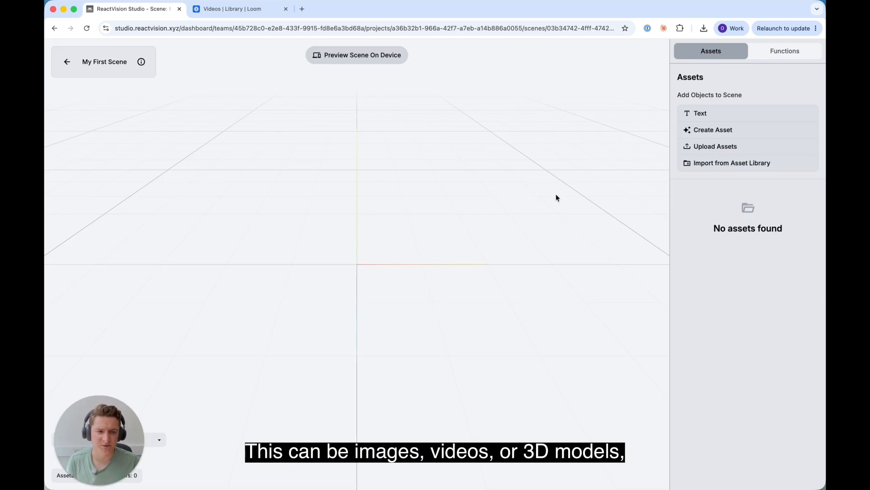
# Import the 3D cartoon astronaut model and the space rocket 3D model from the asset library into the scene
pyautogui.click(712, 163)
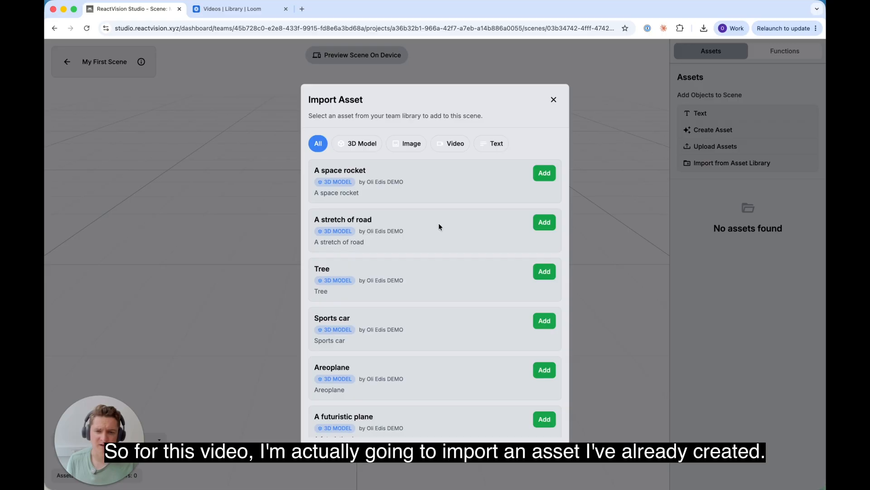
pyautogui.scroll(-5, 435, 228)
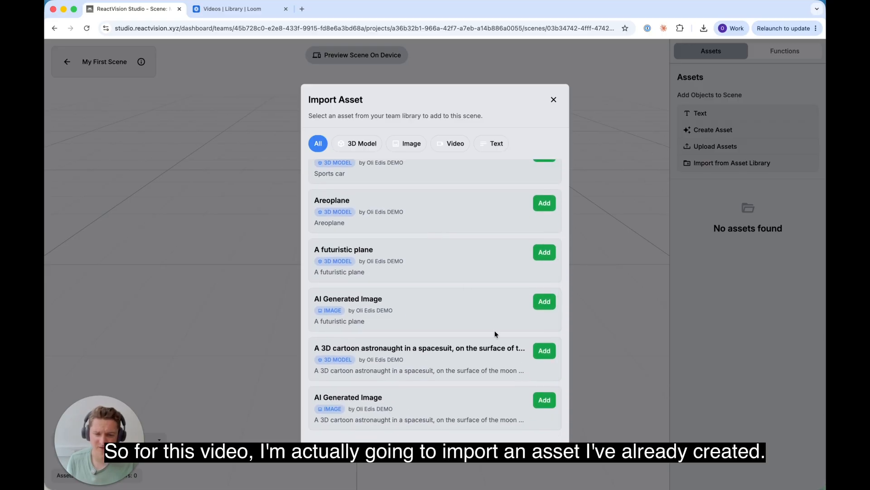
pyautogui.click(545, 351)
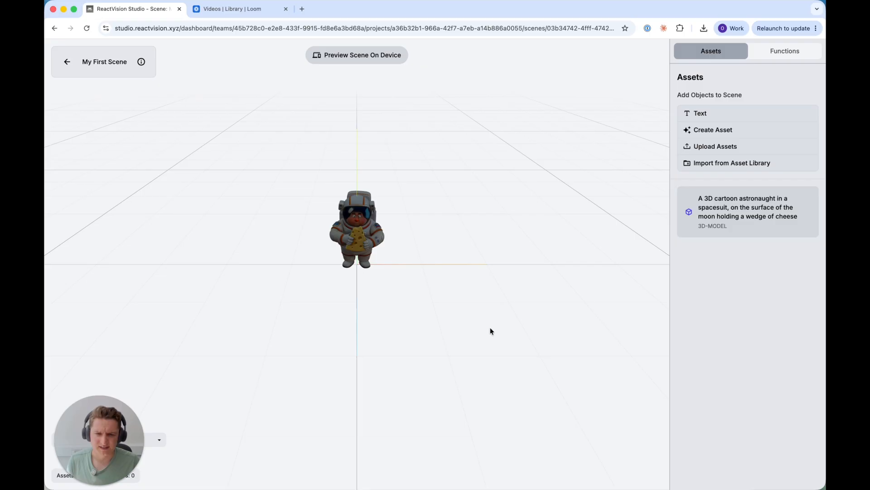
pyautogui.moveTo(490, 328); pyautogui.dragTo(458, 320)
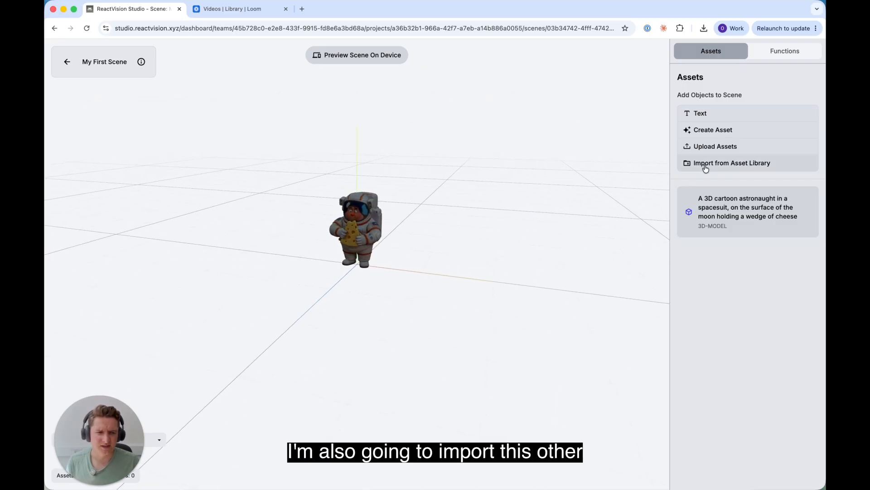
pyautogui.click(705, 164)
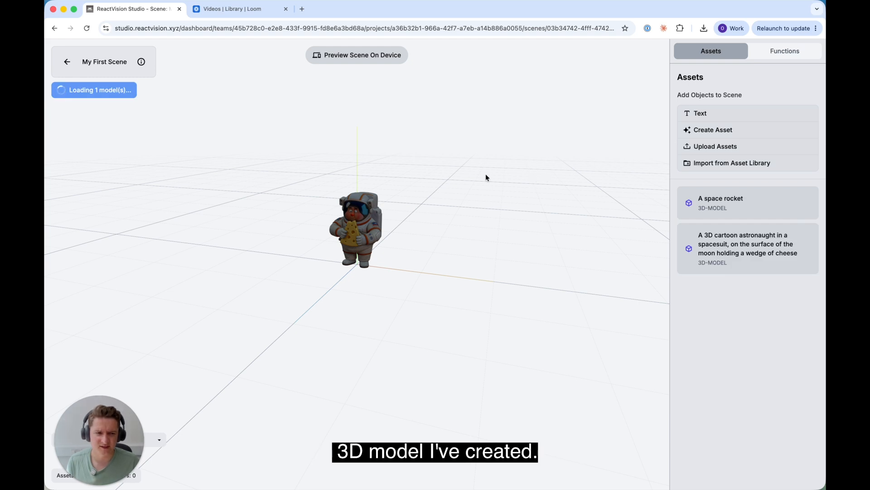
# Move the space rocket out of the astronaut to stand beside it and set its scale to 4
pyautogui.click(352, 262)
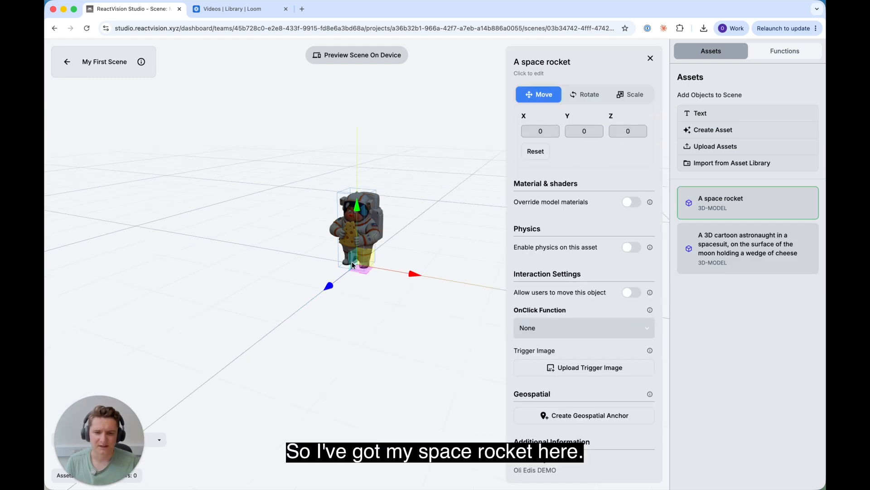
pyautogui.moveTo(365, 254); pyautogui.dragTo(292, 240)
pyautogui.click(628, 94)
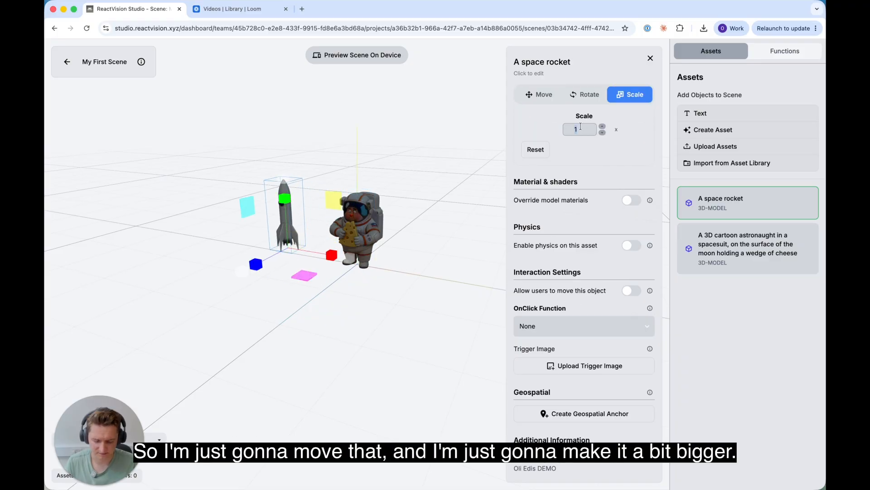
pyautogui.write('4')
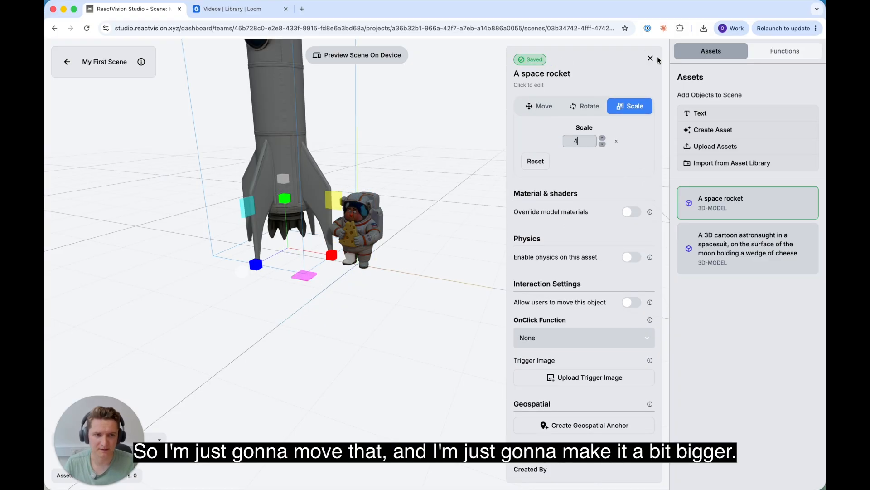
pyautogui.click(651, 58)
# Move the space rocket behind the astronaut, to about X -1.26, Y 0.08, Z -2.61
pyautogui.click(290, 140)
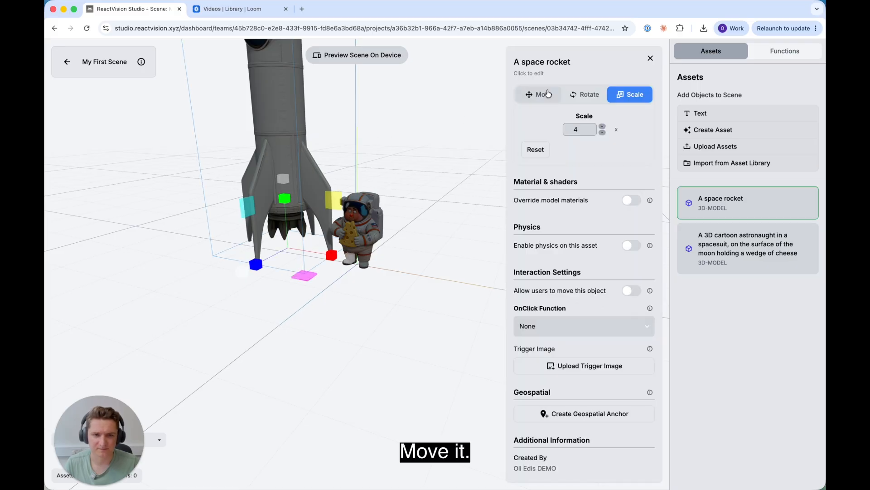
pyautogui.click(538, 94)
pyautogui.moveTo(247, 267); pyautogui.dragTo(322, 208)
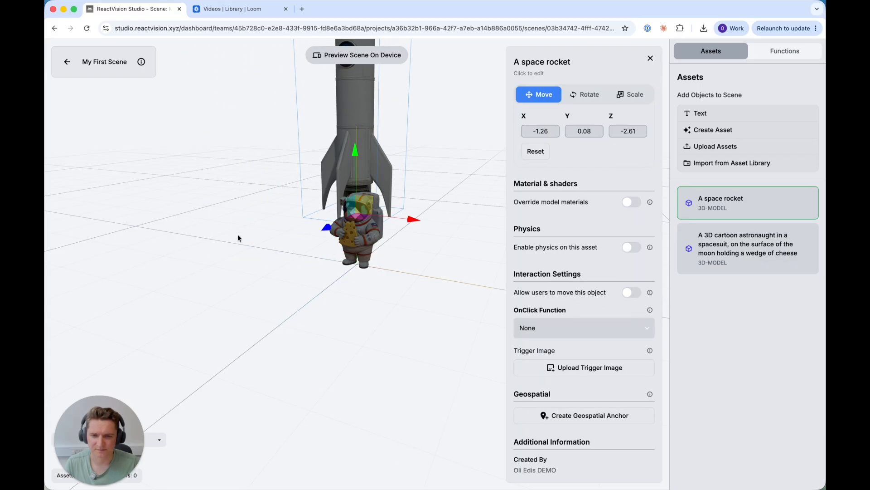
pyautogui.moveTo(237, 235); pyautogui.dragTo(262, 233)
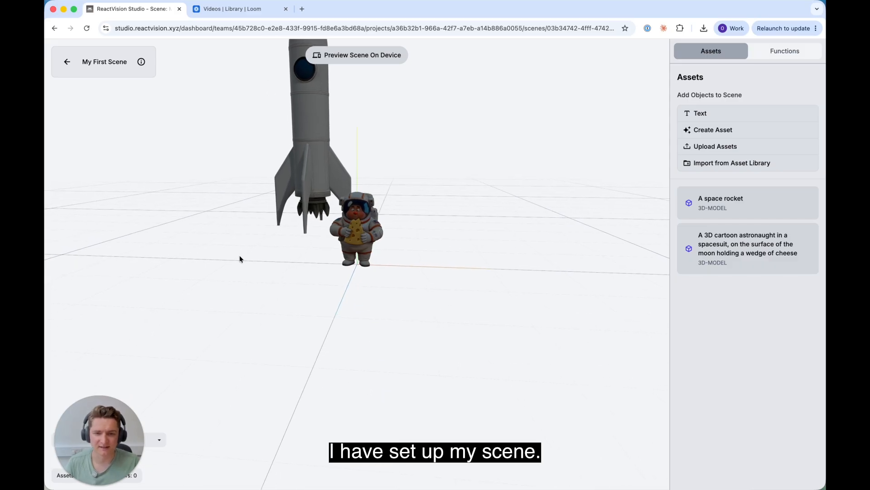
# Open the on-device preview for the scene, switch to the StudioGo phone app and open its scanner
pyautogui.click(343, 57)
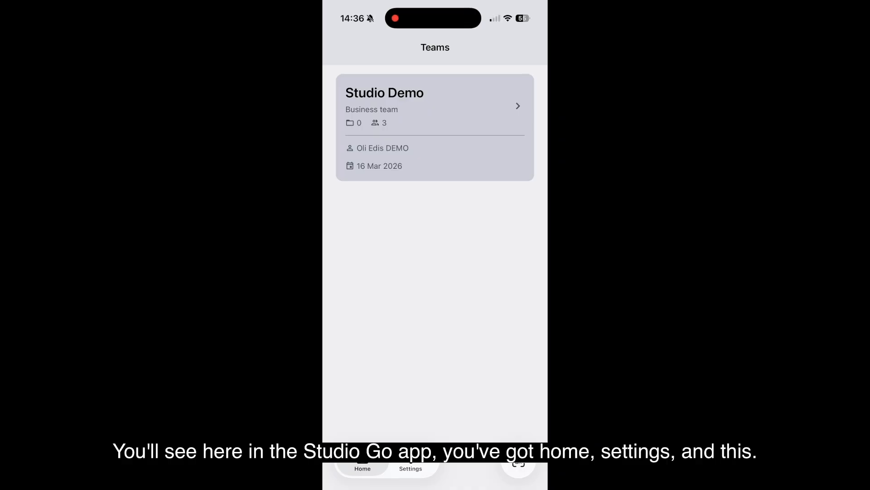
pyautogui.click(518, 463)
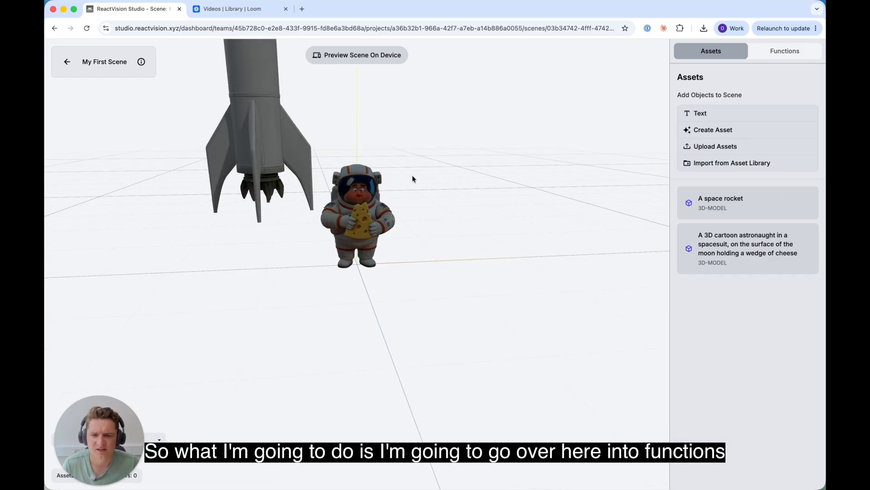
# Start an animation sequence function without a preset, with animation key rocket-take-off and A space rocket as target asset
pyautogui.scroll(-3, 453, 195)
pyautogui.scroll(-3, 454, 196)
pyautogui.moveTo(453, 196); pyautogui.dragTo(424, 177)
pyautogui.click(791, 56)
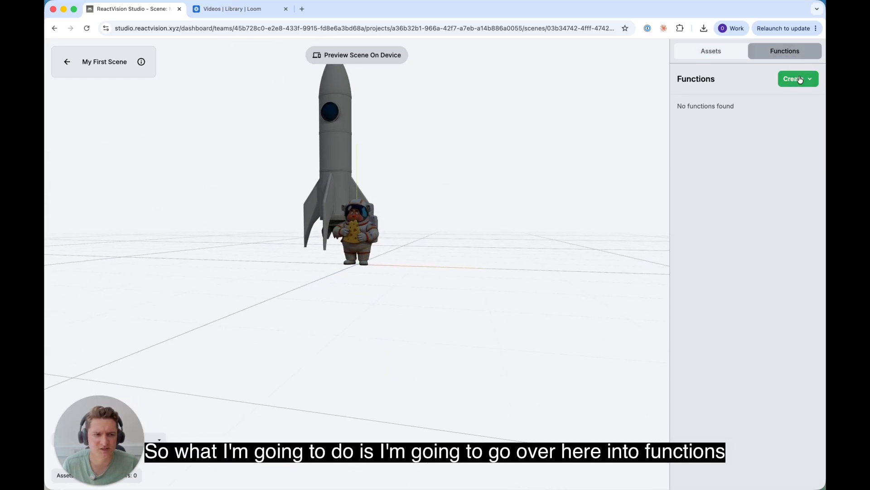
pyautogui.click(796, 79)
pyautogui.click(751, 130)
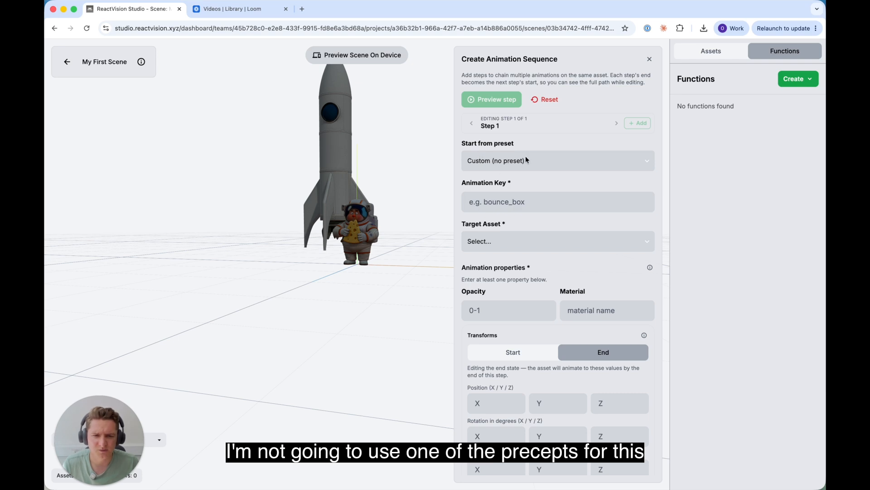
pyautogui.click(506, 206)
pyautogui.write('rocket-take-off')
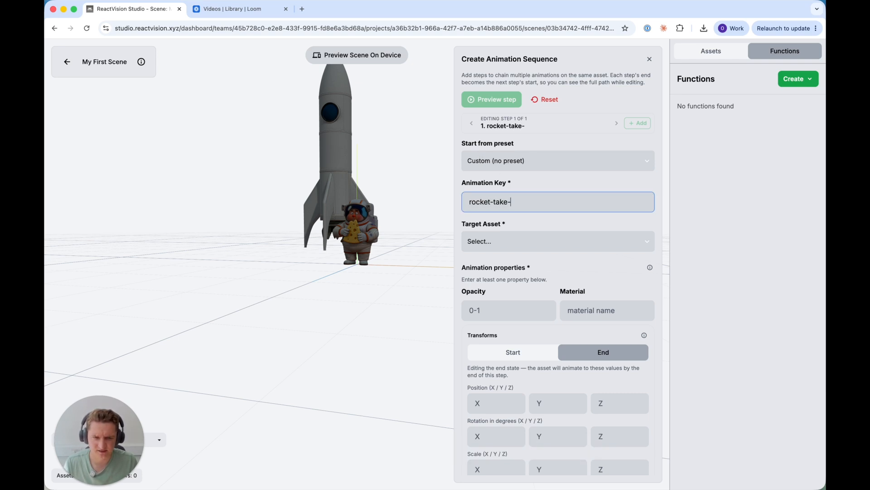
pyautogui.click(507, 244)
pyautogui.click(507, 247)
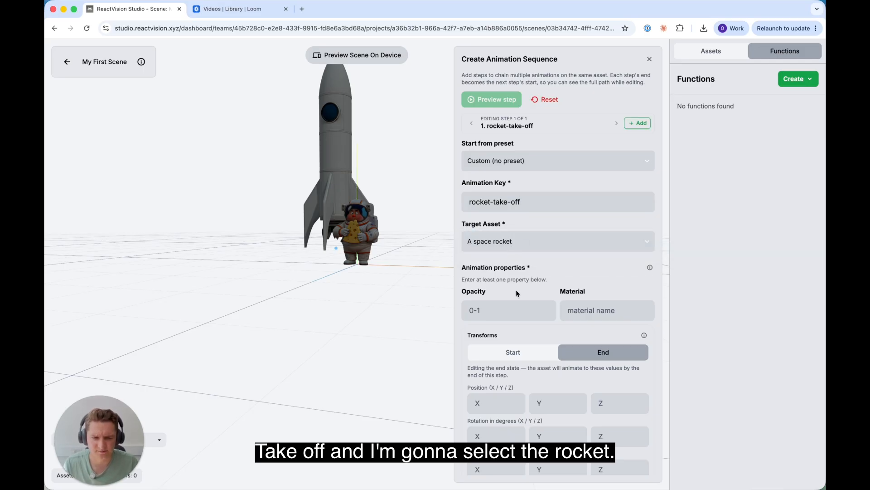
# Set the rocket-take-off step's end position to Y 5 and inspect the rocket's start and end states in the scene
pyautogui.scroll(-3, 530, 312)
pyautogui.click(550, 340)
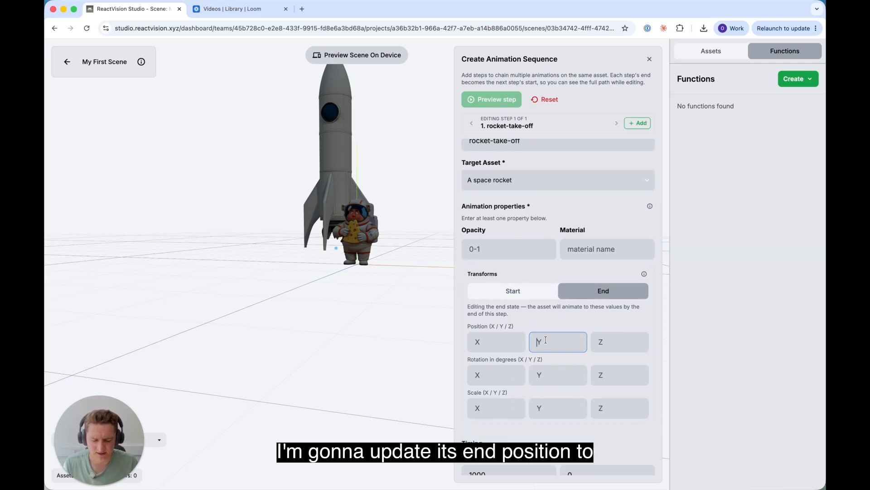
pyautogui.write('5')
pyautogui.moveTo(321, 311); pyautogui.dragTo(329, 281)
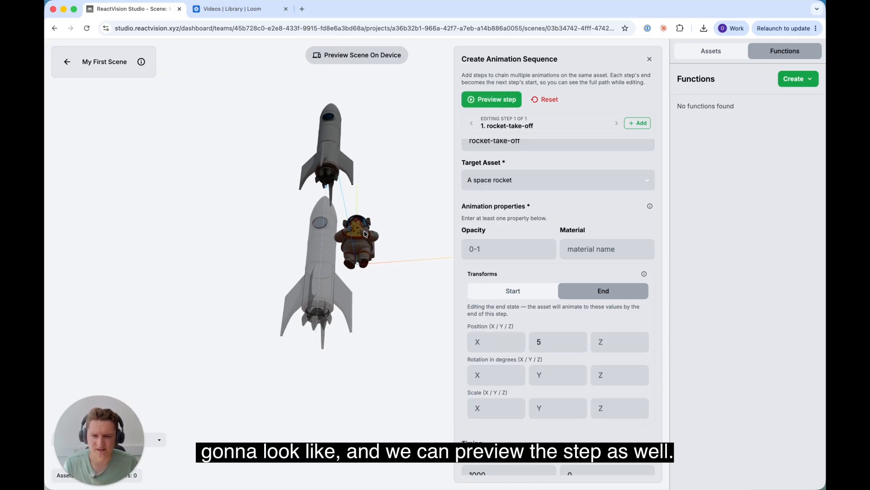
# Preview the rocket-take-off step in the scene and create the animation sequence with its timing and easing left at the defaults
pyautogui.click(490, 103)
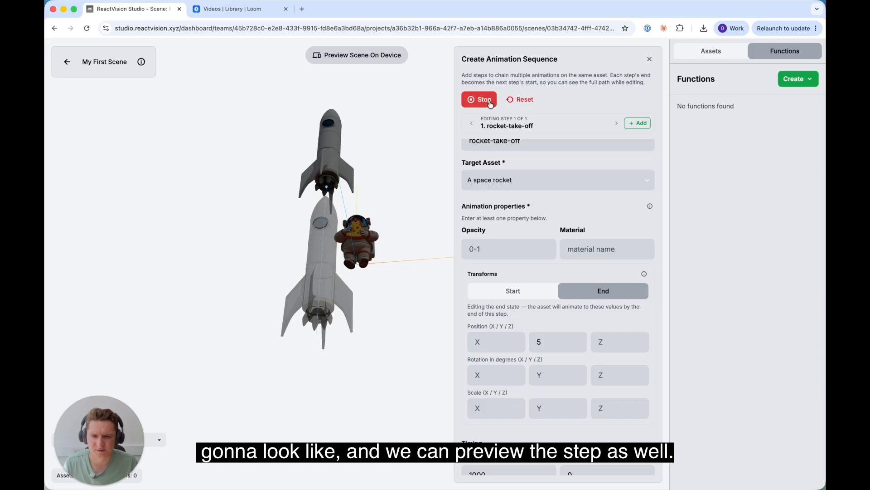
pyautogui.moveTo(393, 194); pyautogui.dragTo(408, 261)
pyautogui.scroll(-2, 571, 308)
pyautogui.scroll(-2, 564, 305)
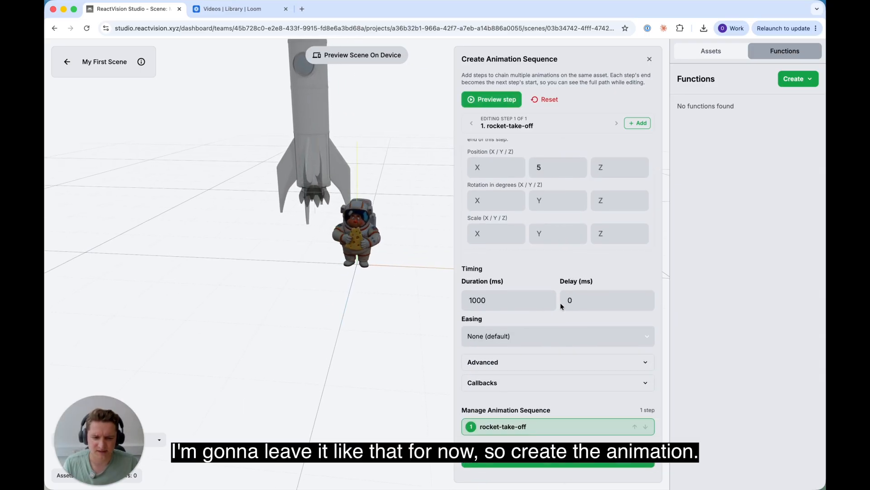
pyautogui.click(548, 462)
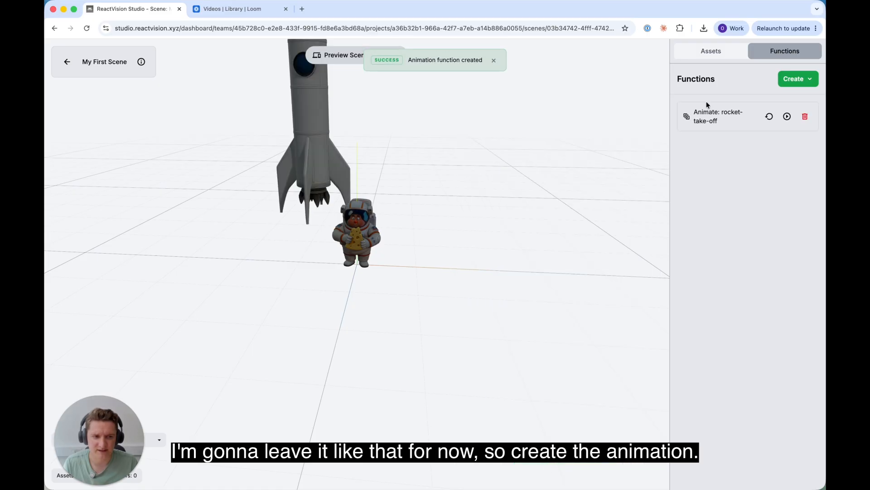
# Set the space rocket's OnClick function to Animate: rocket-take-off and deselect the rocket
pyautogui.click(720, 57)
pyautogui.click(719, 203)
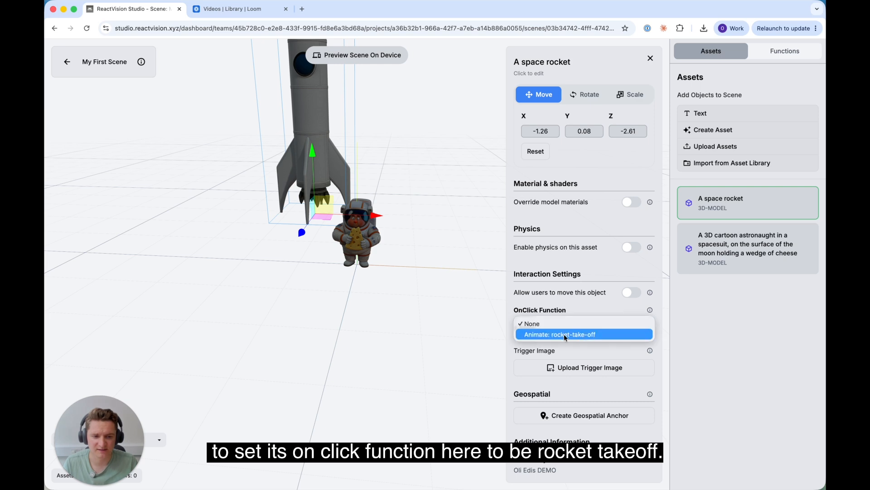
pyautogui.click(565, 335)
pyautogui.moveTo(466, 281); pyautogui.dragTo(446, 270)
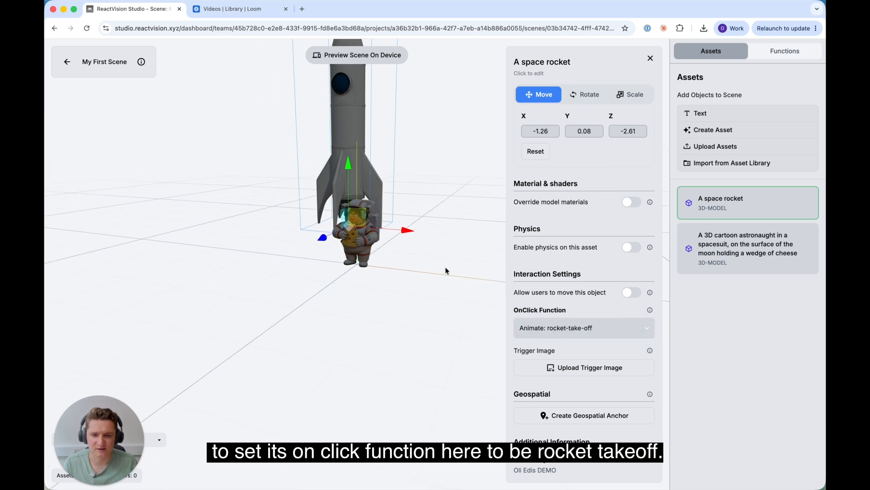
pyautogui.click(447, 235)
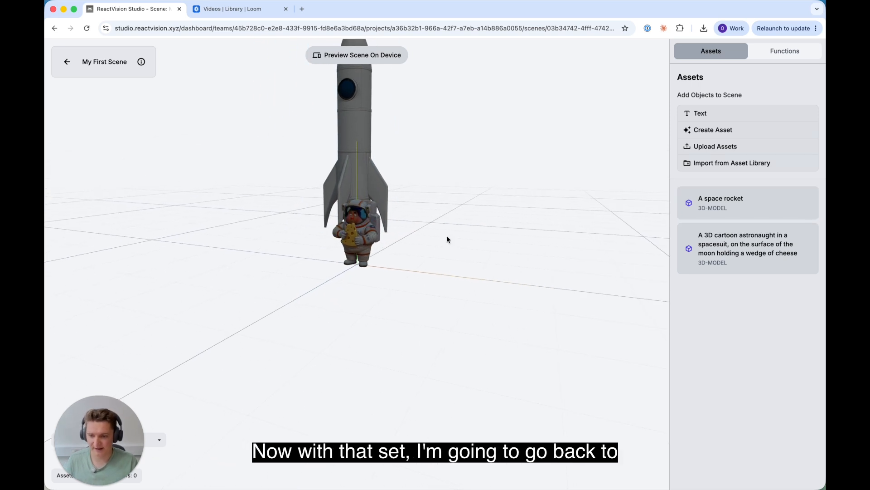